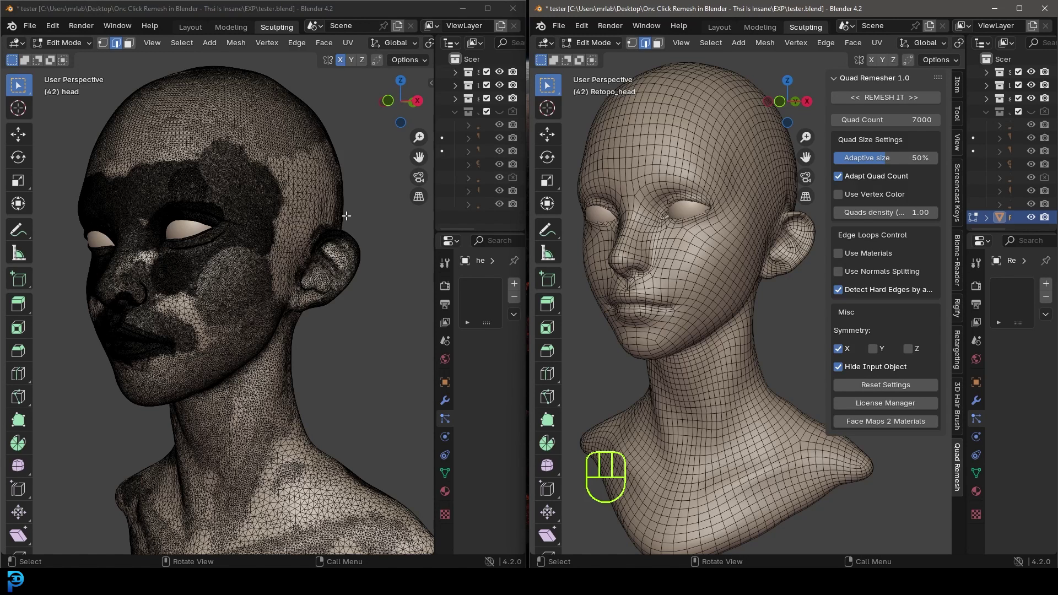
- Examine the dense, uneven triangle mesh of the original head sculpt around the ear, face and eyes
middle_click_drag(299, 234, 278, 250)
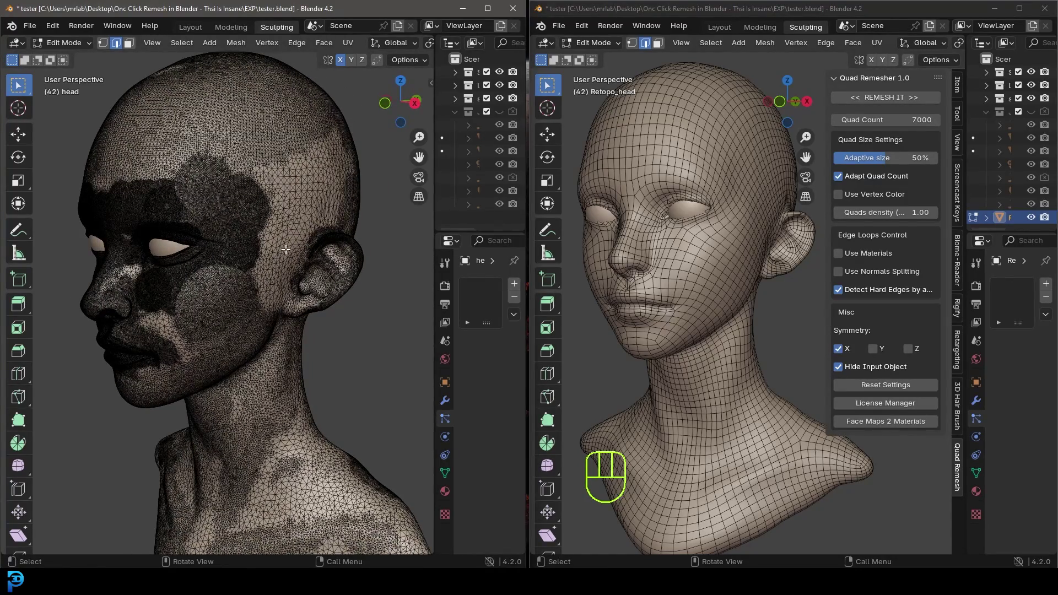
scroll(283, 243, "up", 5)
middle_click_drag(283, 242, 273, 278)
scroll(280, 248, "up", 2)
scroll(269, 252, "down", 4)
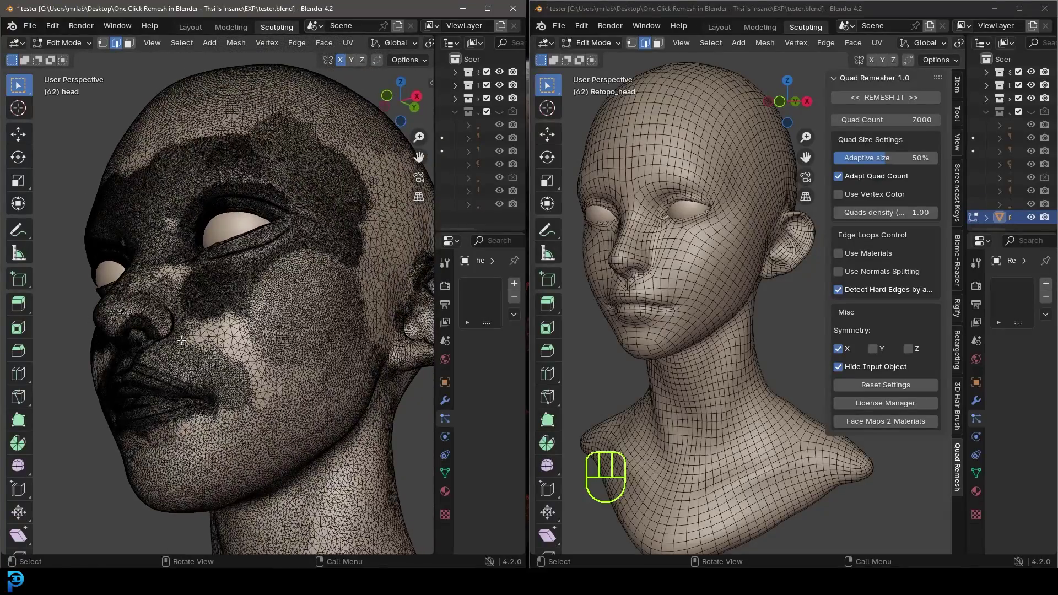
middle_click_drag(209, 335, 221, 359)
scroll(696, 238, "up", 3)
- Examine the quad topology of the remeshed head in the second Blender window, from the eyes and nose to the neck and shoulders
middle_click_drag(697, 238, 720, 229, "shift")
scroll(683, 241, "down", 4)
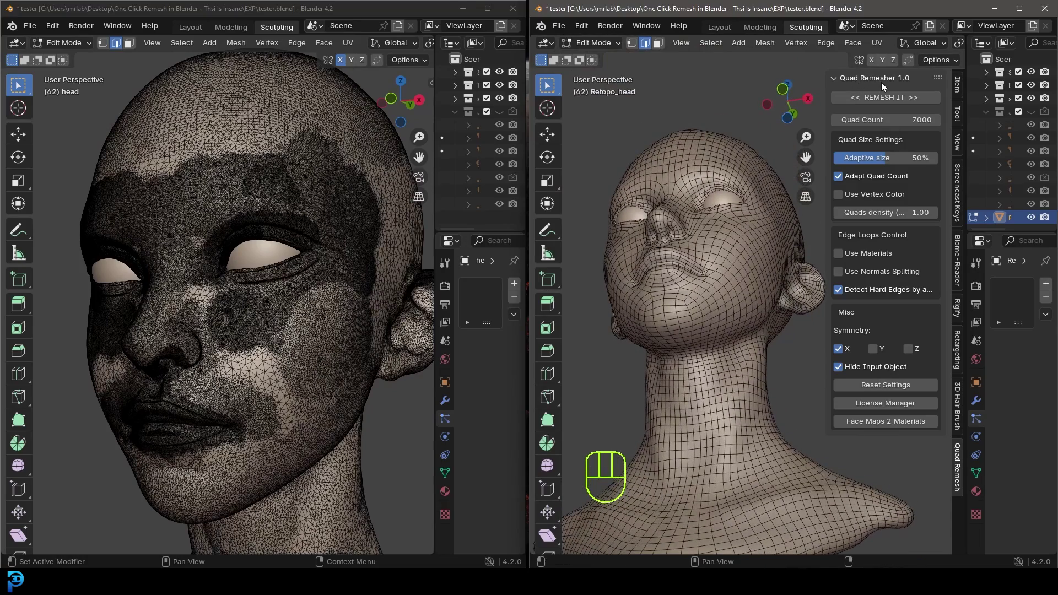
mouse_move(639, 336)
middle_mouse_down()
mouse_move(566, 338)
mouse_move(633, 320)
middle_mouse_up()
scroll(668, 290, "up", 4)
middle_click_drag(668, 289, 686, 265)
scroll(686, 268, "up", 3)
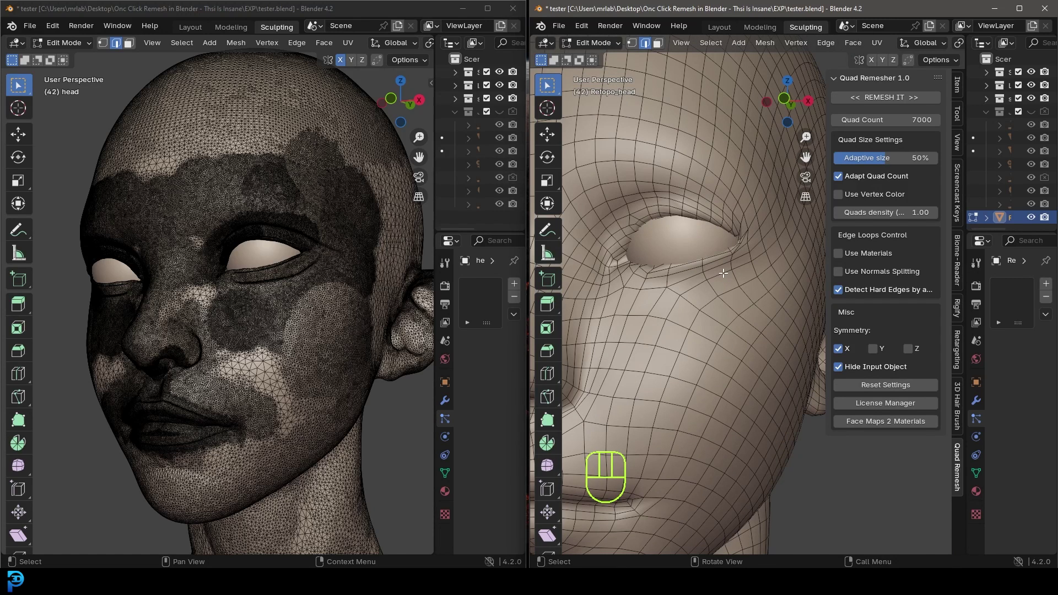
scroll(691, 283, "down", 8)
middle_click_drag(684, 335, 660, 289)
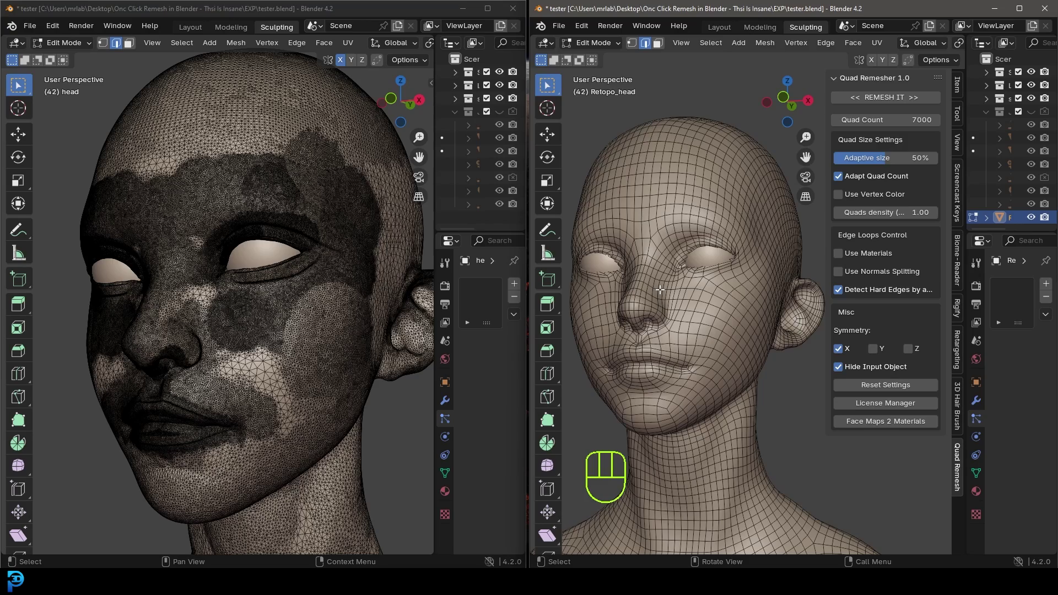
middle_click_drag(684, 245, 719, 259)
scroll(700, 262, "down", 4)
scroll(705, 264, "up", 2)
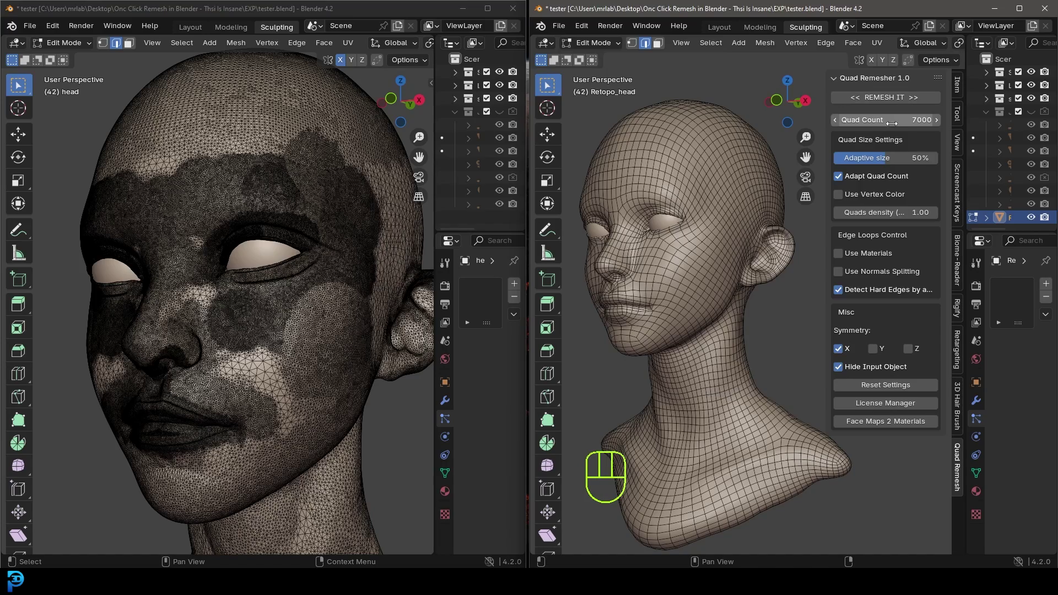
middle_click_drag(695, 286, 711, 315)
scroll(715, 312, "down", 2)
scroll(710, 317, "up", 2)
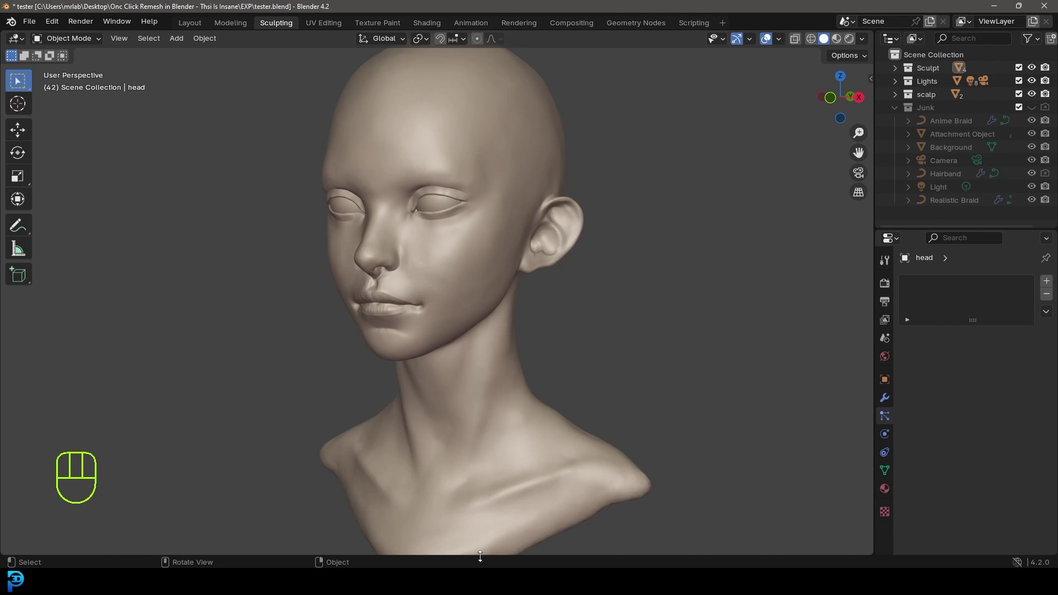
- Switch to the browser and open the Quad Remesher trial download page on the Exoside site
left_click(481, 581)
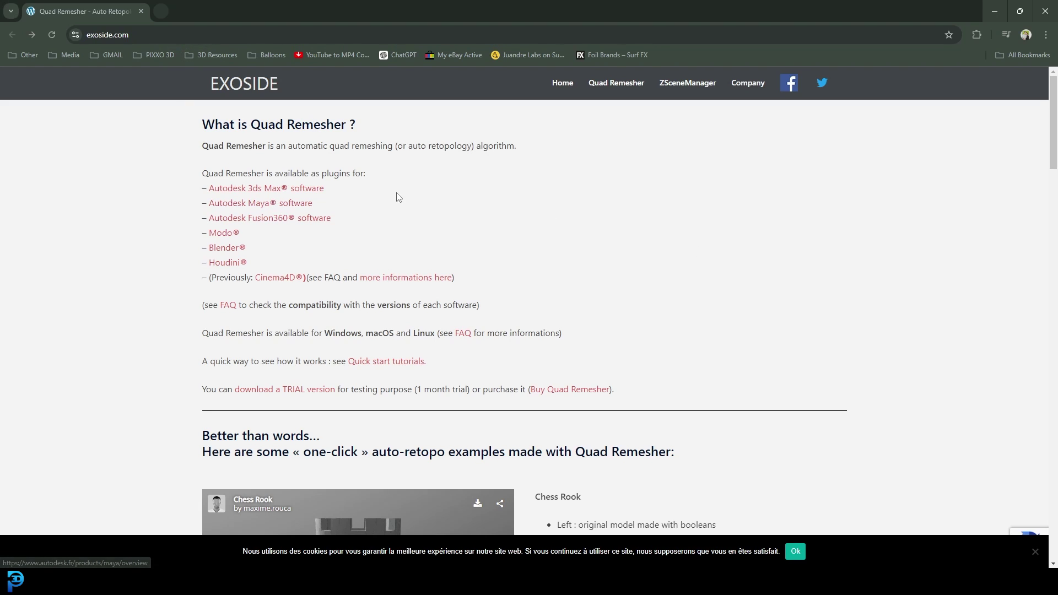
scroll(240, 319, "down", 1)
scroll(221, 319, "down", 3)
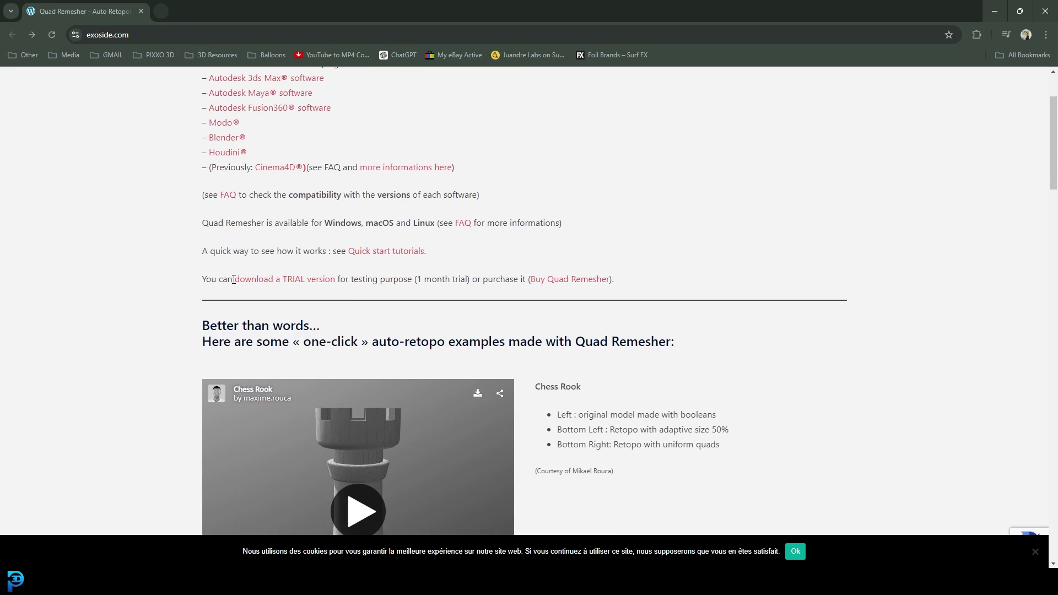
left_click(281, 284)
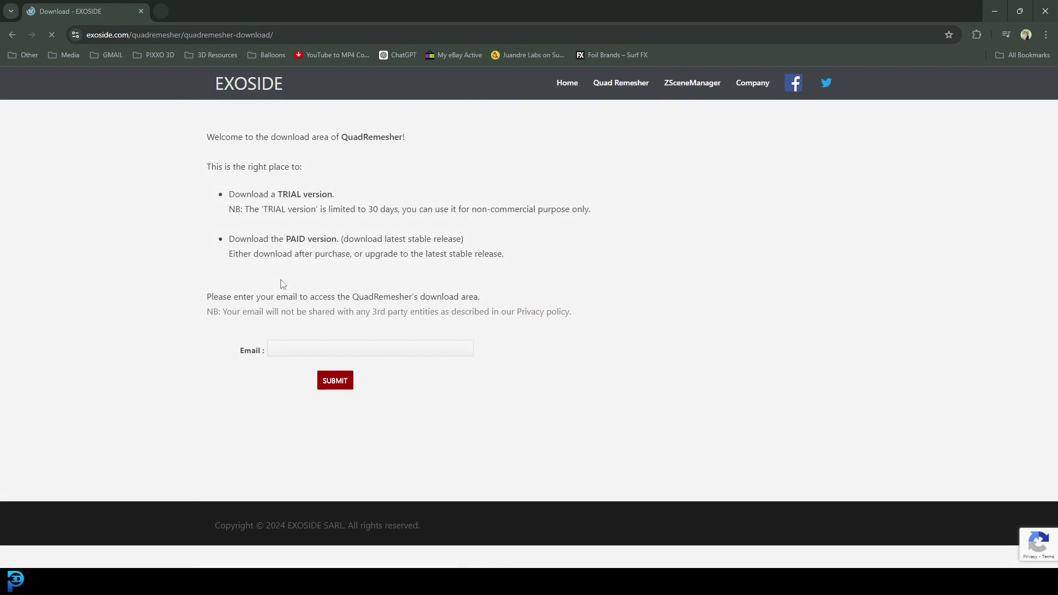
- Read the trial and paid version descriptions and the email request on the Quad Remesher download page
left_click(317, 344)
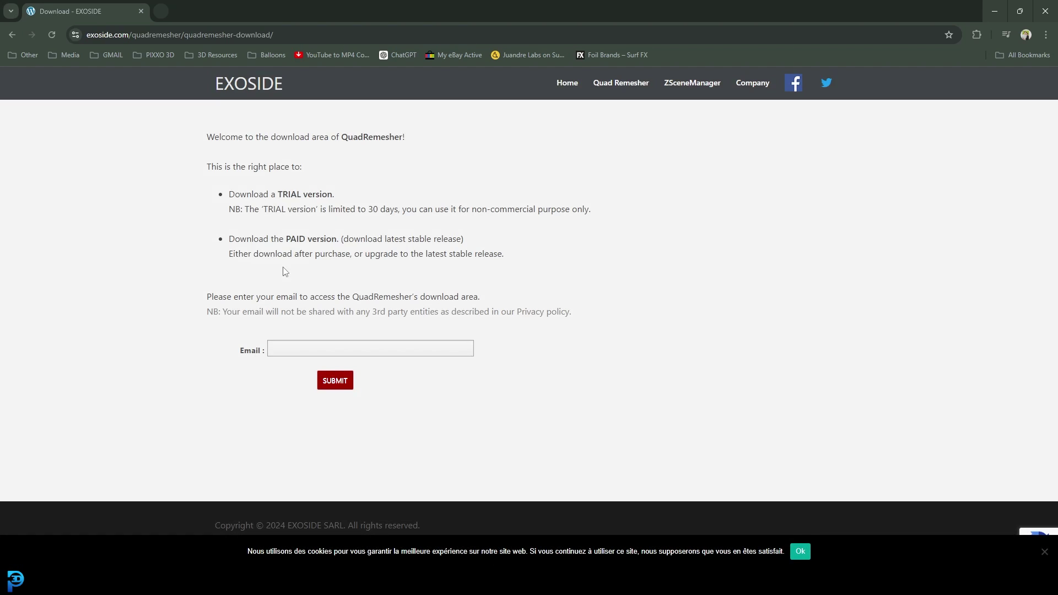
left_click_drag(233, 233, 499, 255)
left_click(257, 226)
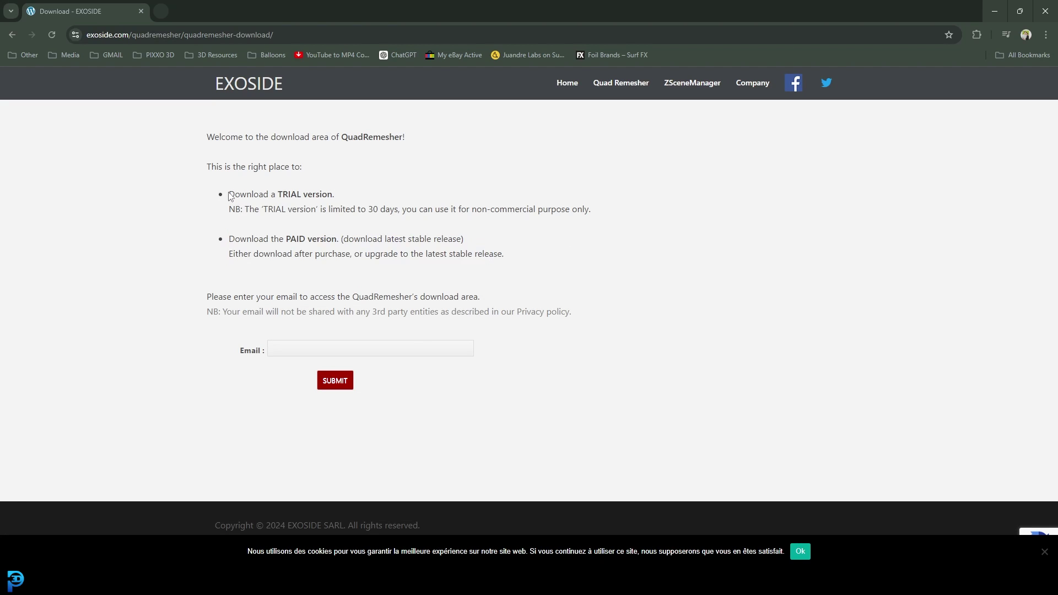
left_click_drag(230, 197, 623, 214)
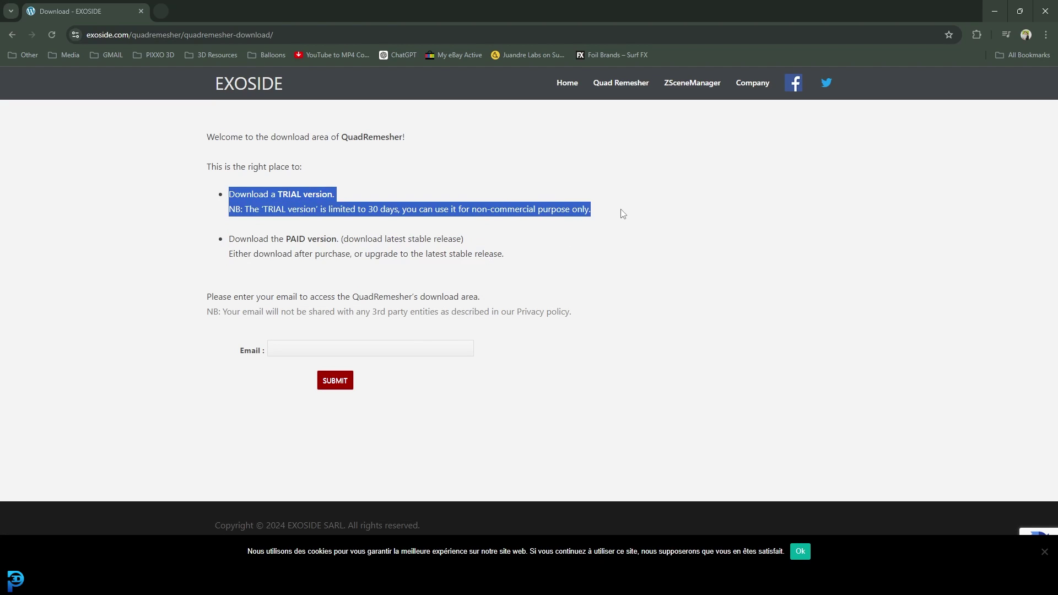
left_click(621, 196)
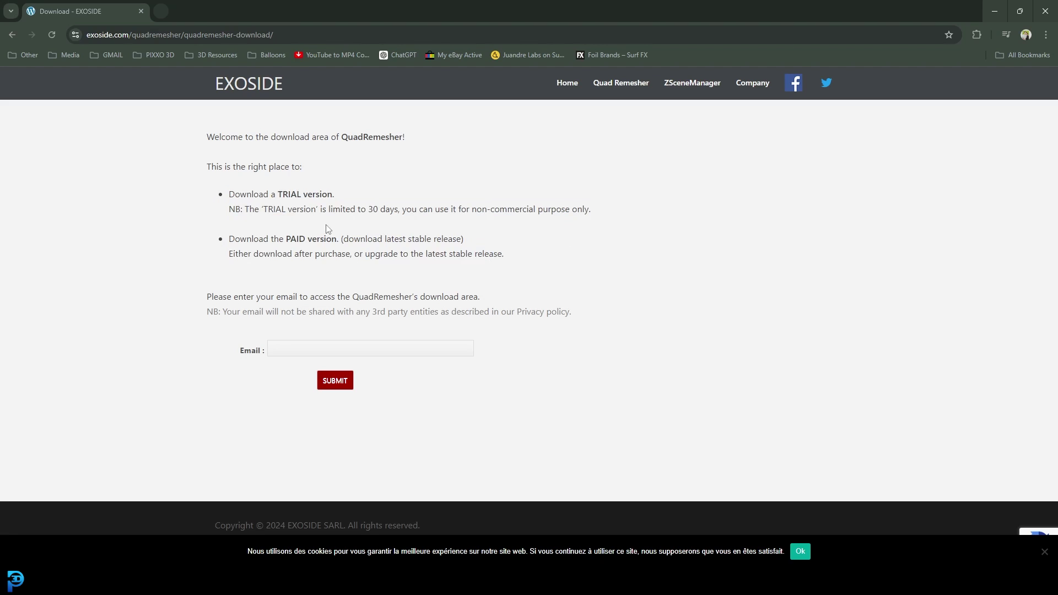
left_click(272, 352)
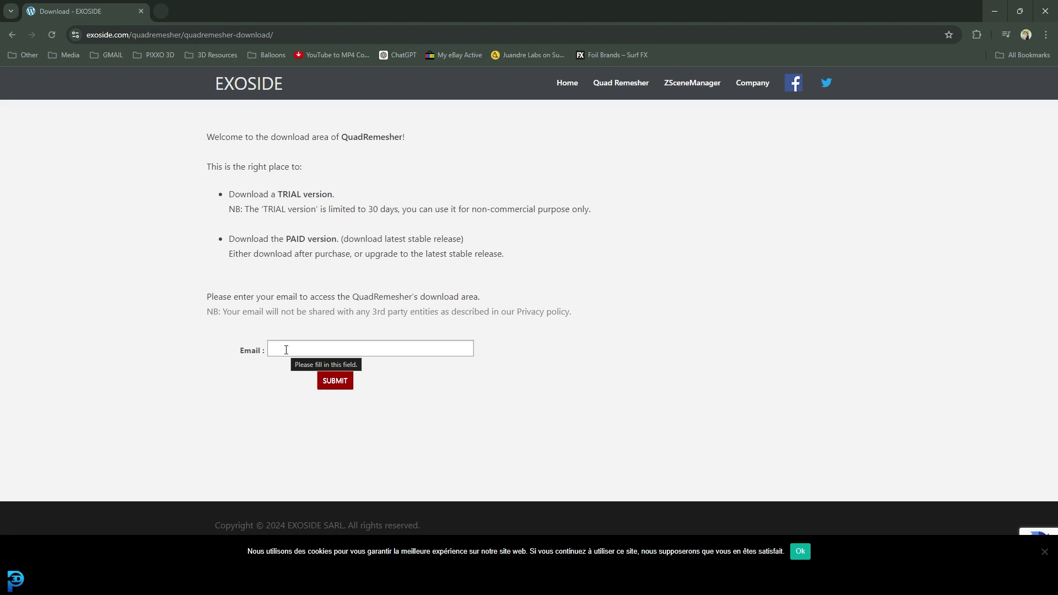
left_click(265, 285)
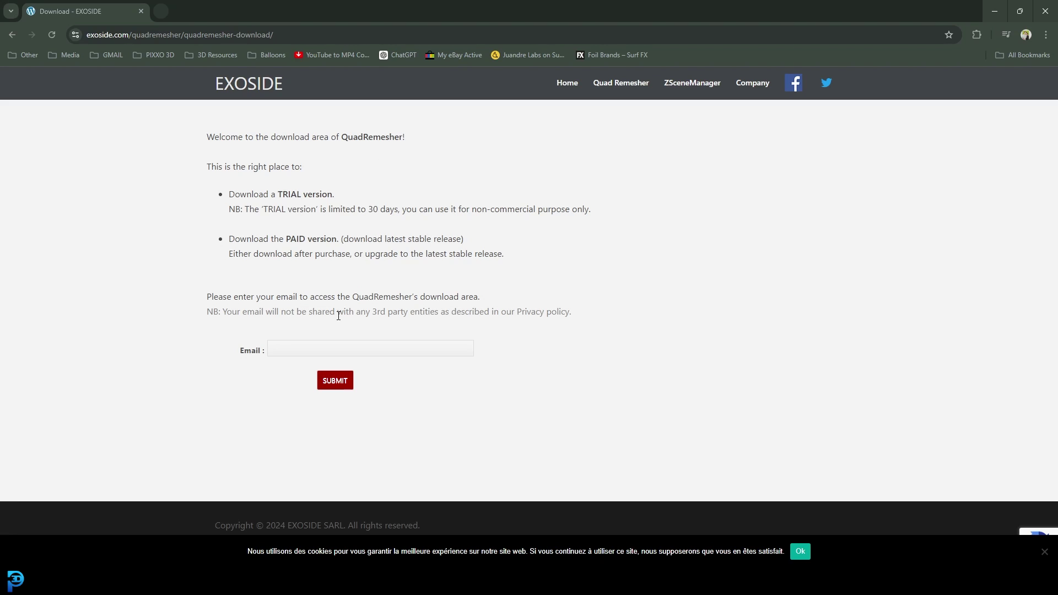
- Return to Blender and search the add-ons preferences for "reme" to check the Quad Remesher Bridge add-on
left_click(995, 11)
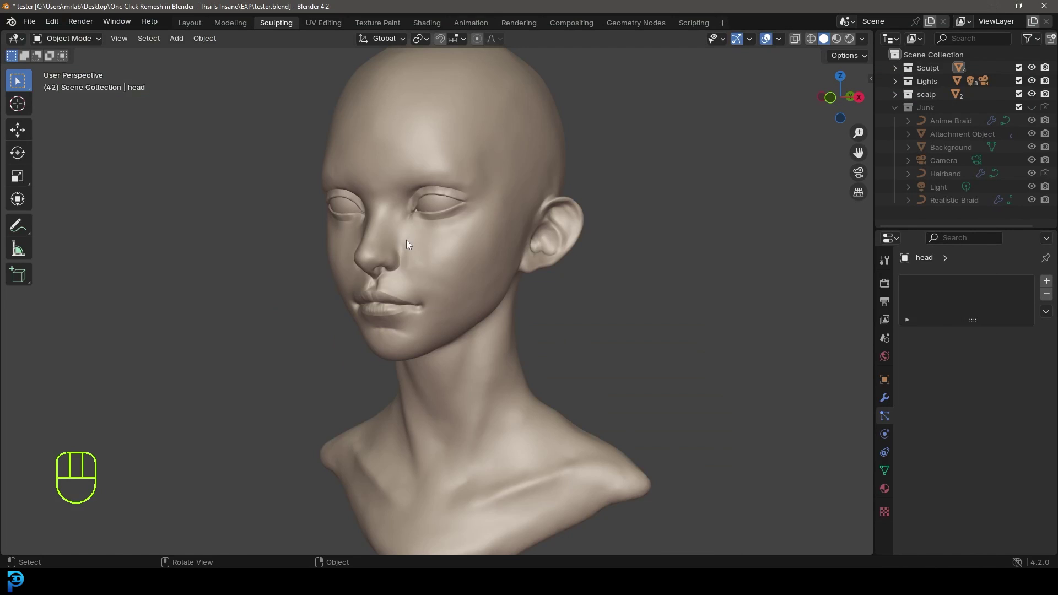
middle_click_drag(405, 240, 484, 254)
left_click(54, 22)
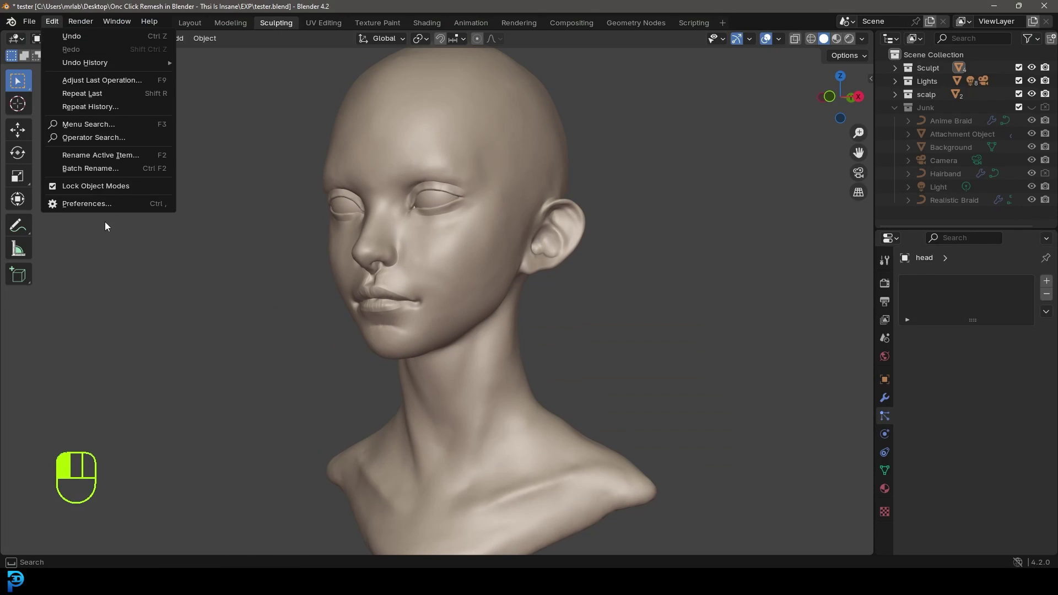
left_click(113, 201)
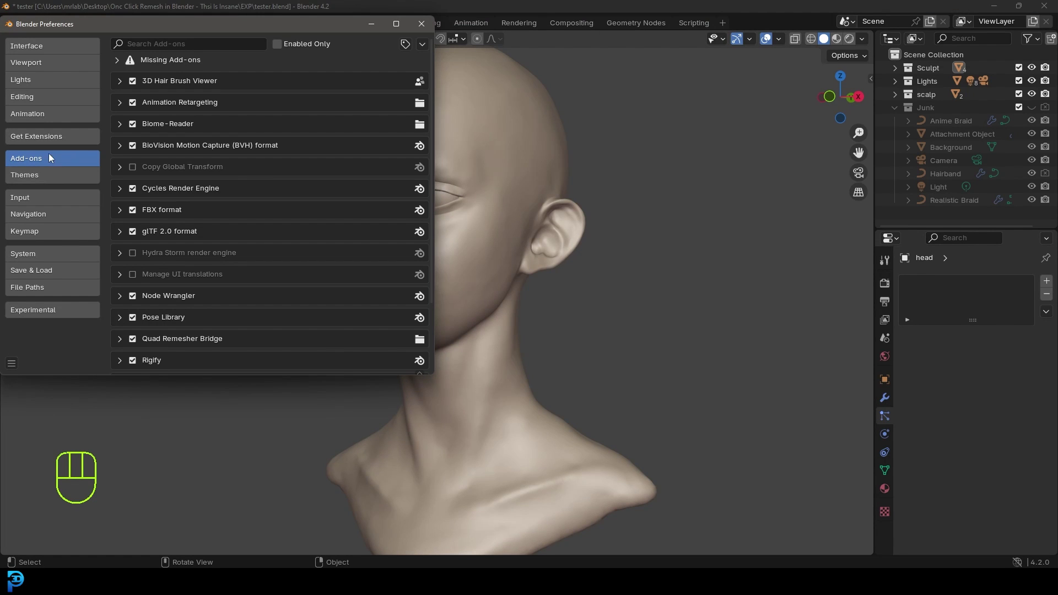
left_click(199, 44)
type("reme")
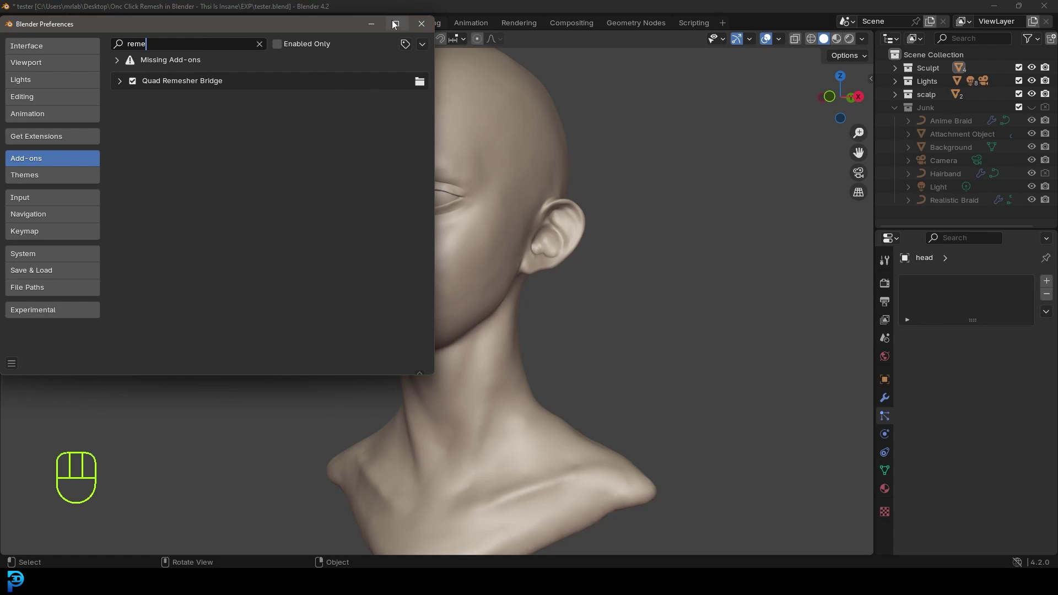
left_click(422, 24)
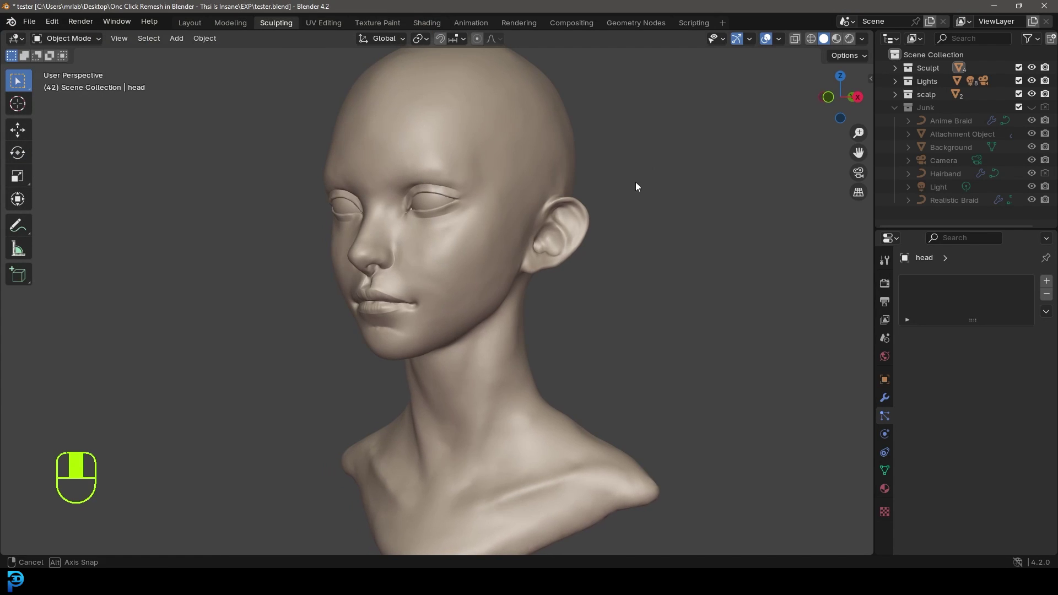
- Display the Quad Remesher 1.0 settings in the 3D viewport and select the head sculpt
key("n")
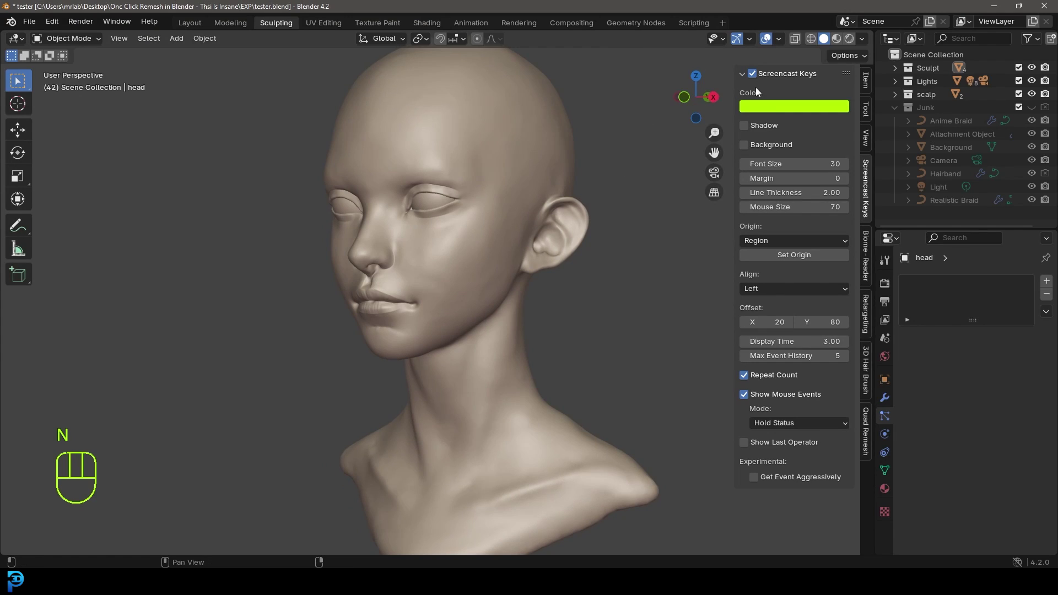
left_click(866, 424)
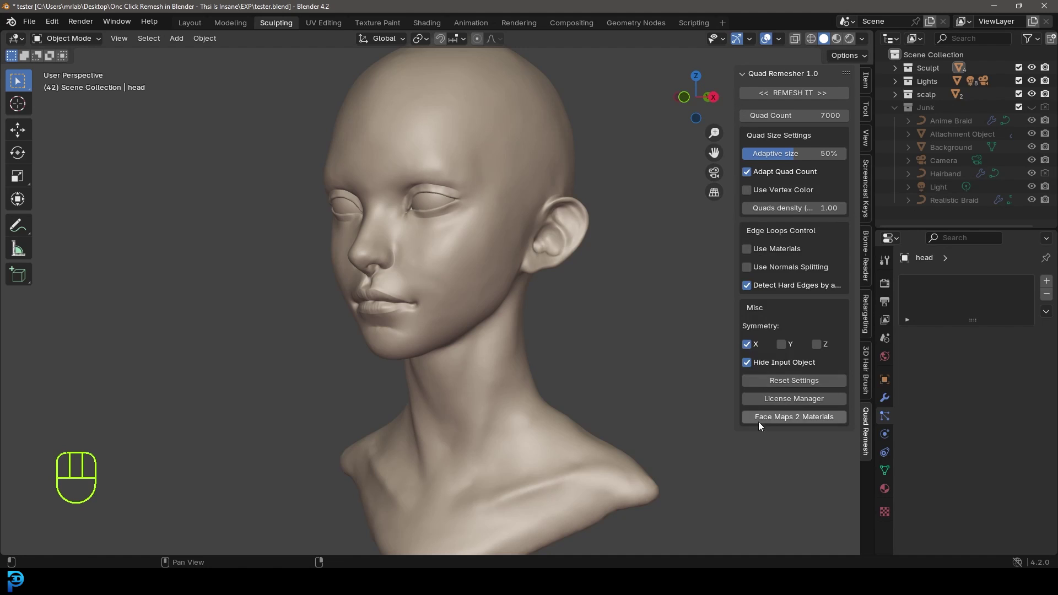
left_click(747, 344)
middle_click_drag(468, 301, 489, 233)
left_click(488, 233)
scroll(463, 217, "up", 3)
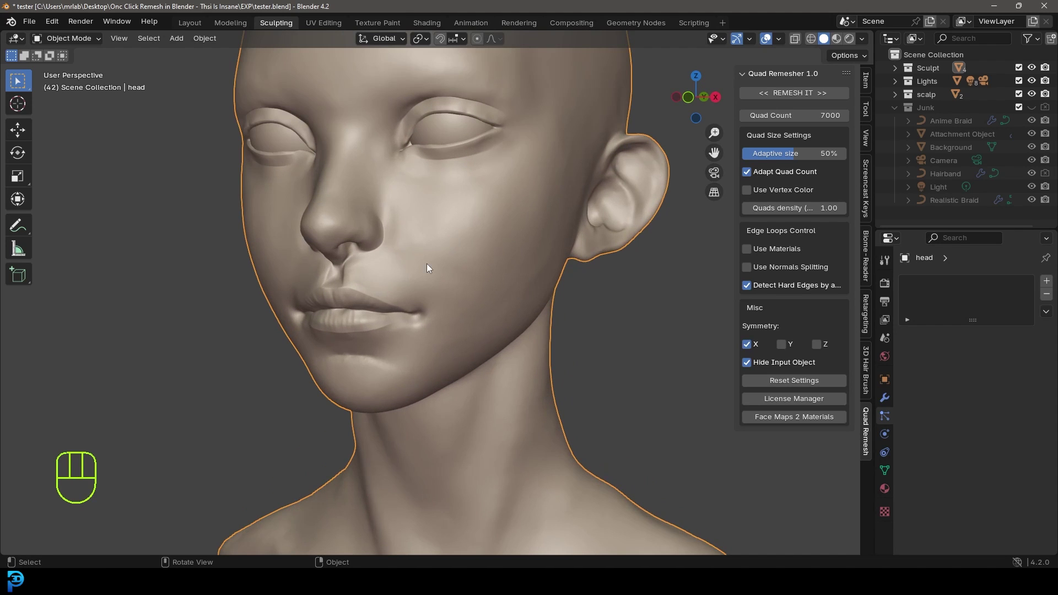
- Check the head's symmetry in the front orthographic view, toggling the remesher's X symmetry off and back on
middle_click_drag(661, 342, 463, 305)
middle_click_drag(405, 263, 519, 289)
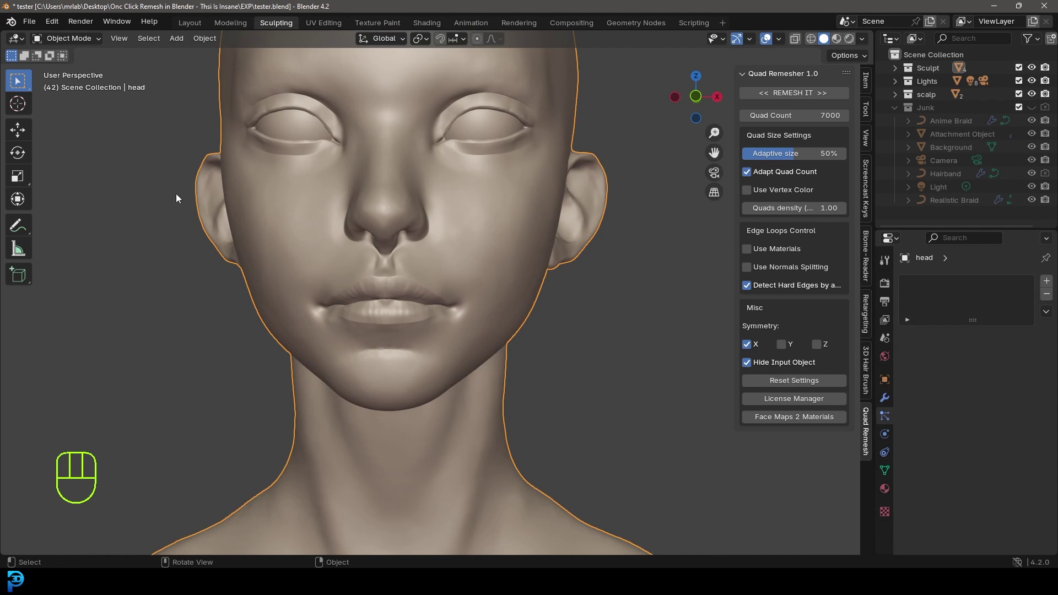
left_click(747, 345)
left_click(748, 344)
key("KP_1")
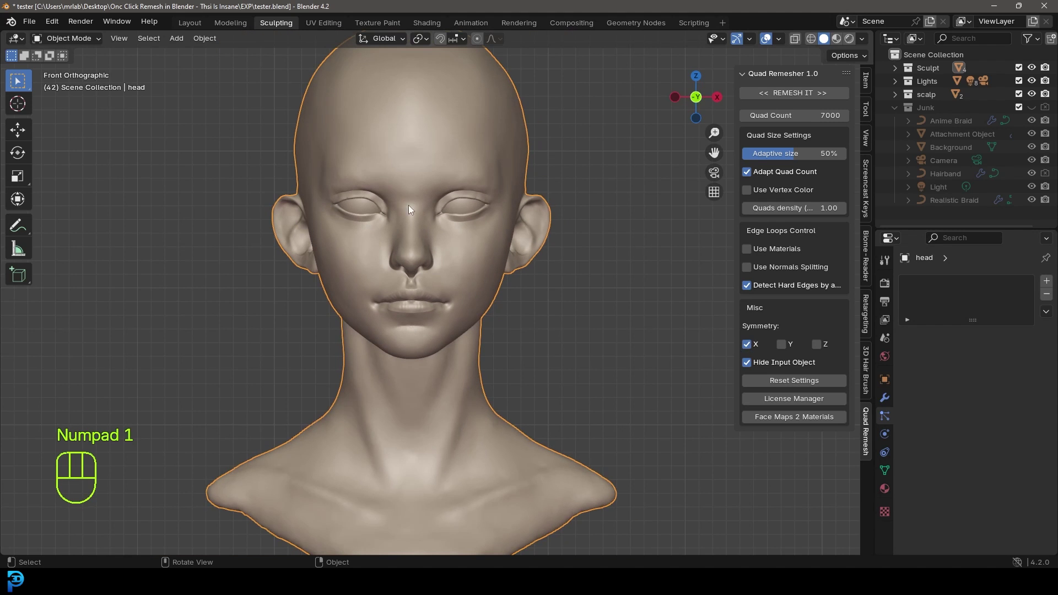
middle_click_drag(409, 205, 427, 279, "shift")
scroll(394, 108, "up", 4)
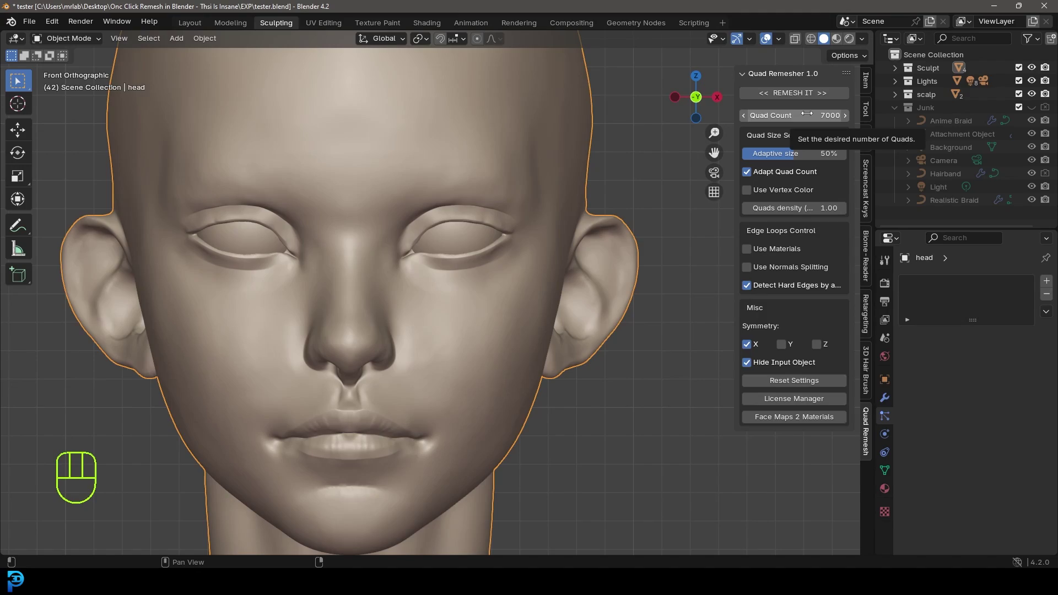
- Inspect the original head's dense triangle mesh in Edit Mode and return to Object Mode
middle_click_drag(438, 165, 473, 267)
key("Tab")
middle_click_drag(513, 299, 535, 274)
scroll(500, 238, "up", 5)
scroll(501, 238, "down", 6)
scroll(298, 269, "up", 3)
middle_click_drag(429, 266, 308, 250)
scroll(309, 250, "up", 2)
scroll(353, 259, "down", 4)
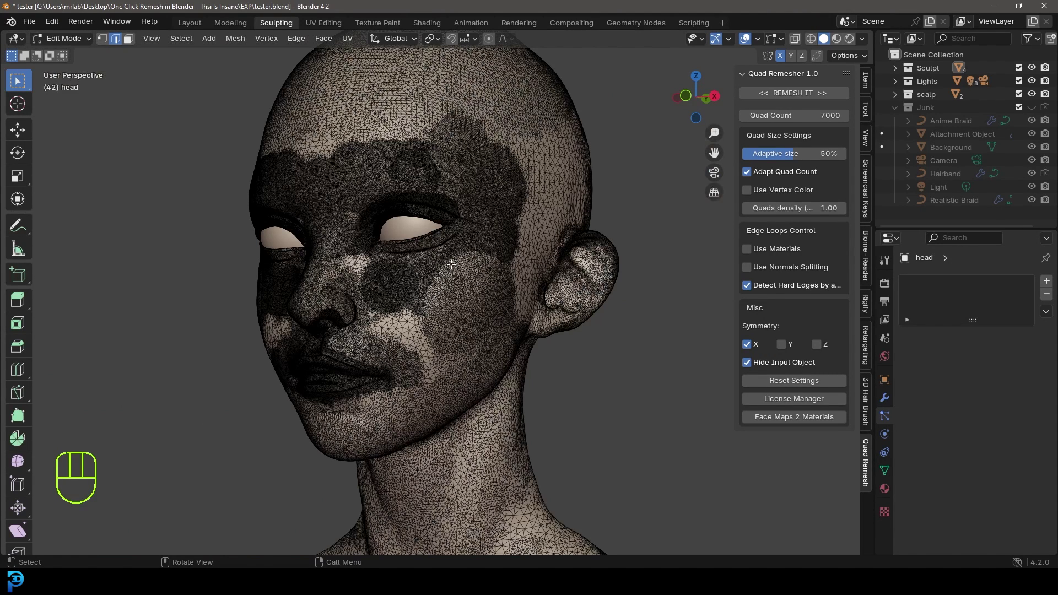
key("Tab")
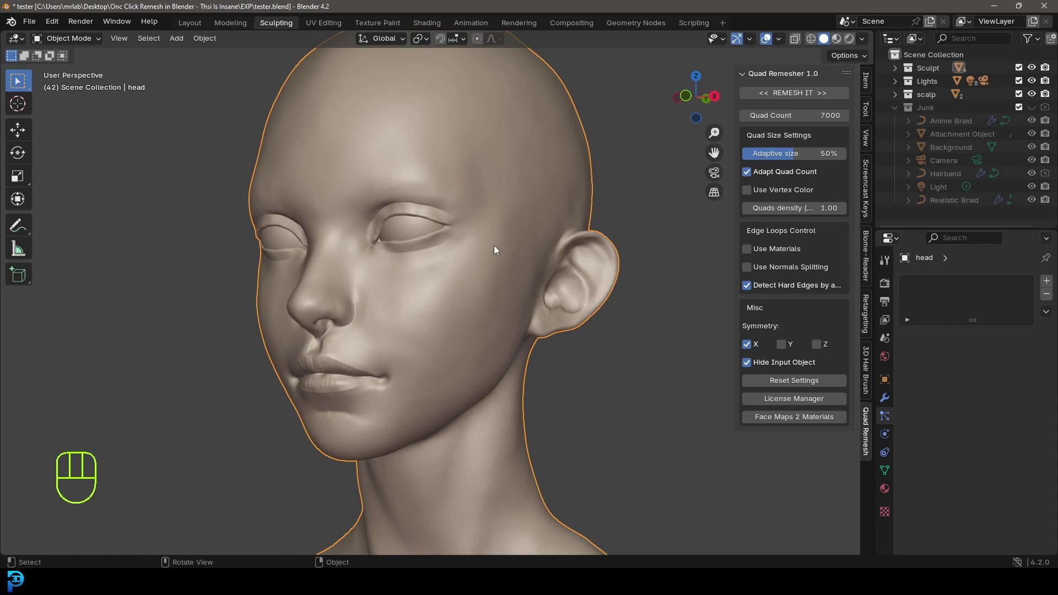
- Remesh the head with a 7000 quad count and X symmetry, then enter Edit Mode on the new mesh with nothing selected
left_click(822, 92)
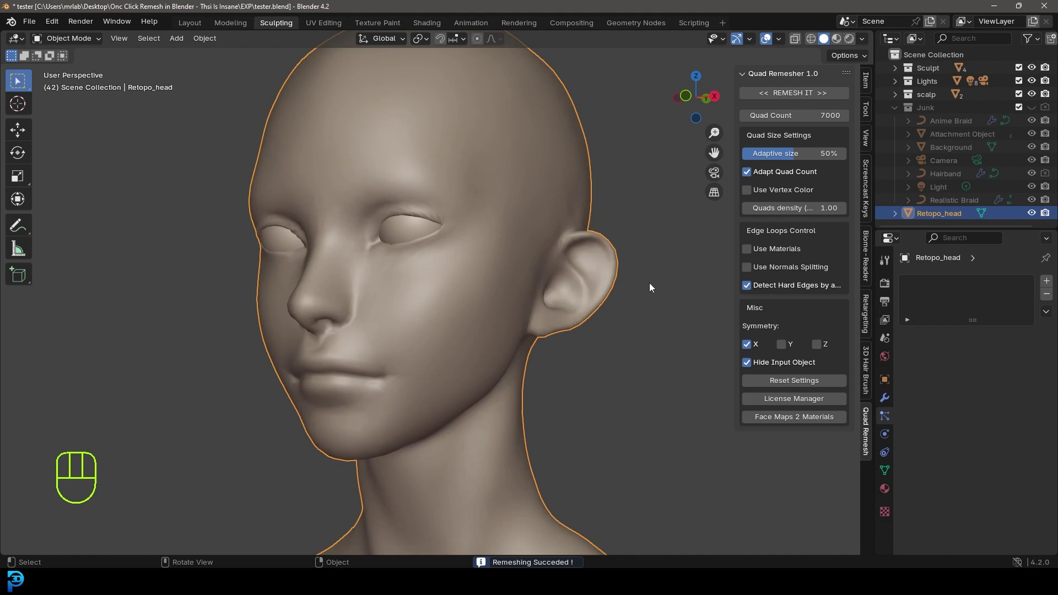
middle_click_drag(648, 284, 331, 317)
key("Tab")
key("alt+a")
- Examine the remeshed head's edge flow up close around the mouth, nose and eyes
scroll(261, 319, "up", 8)
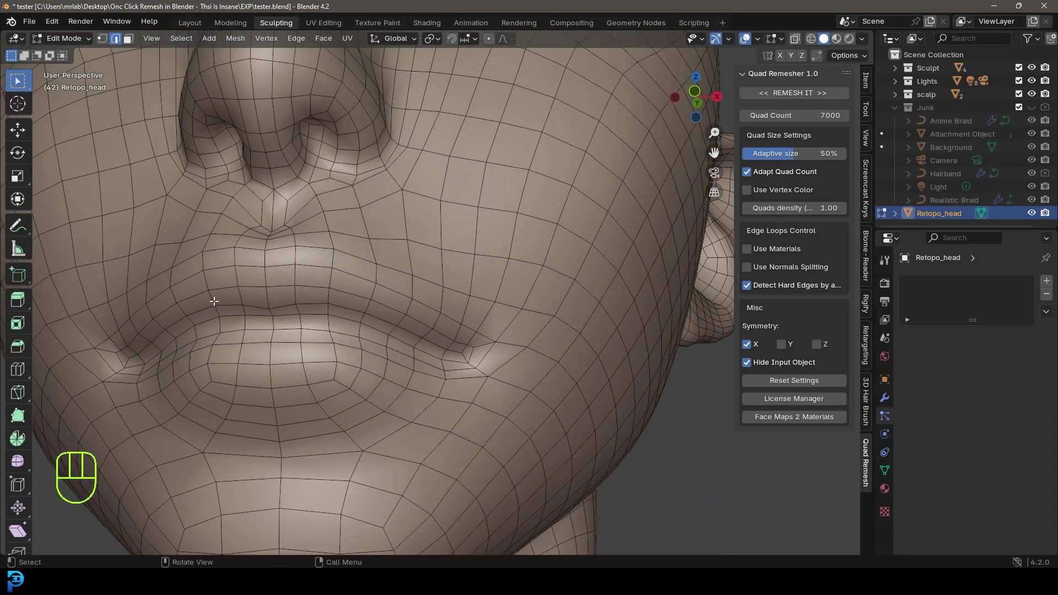
scroll(417, 339, "down", 3)
middle_click_drag(416, 345, 458, 356)
scroll(363, 244, "up", 2)
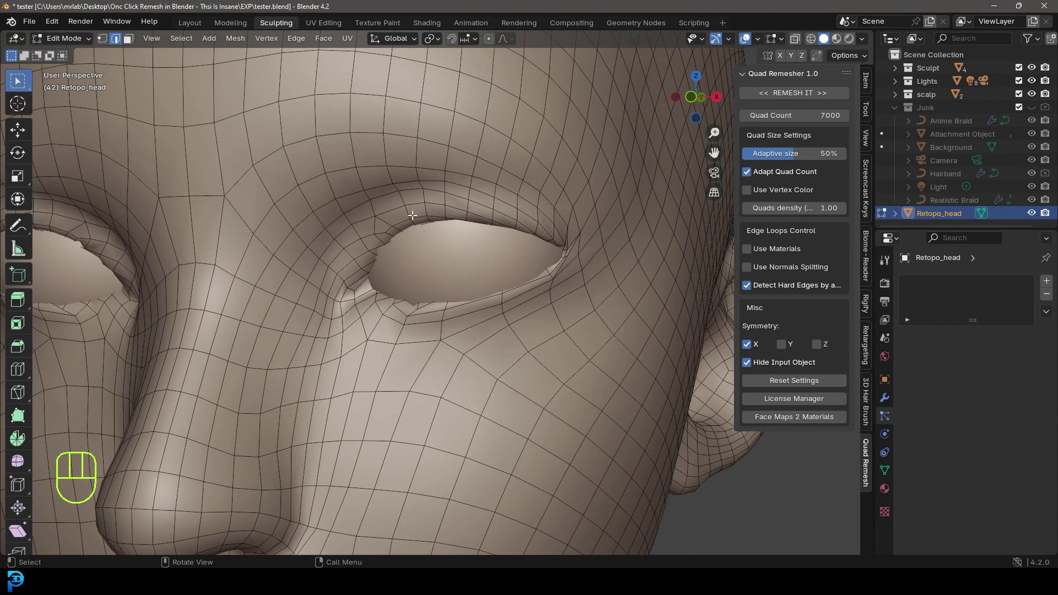
scroll(274, 265, "up", 2)
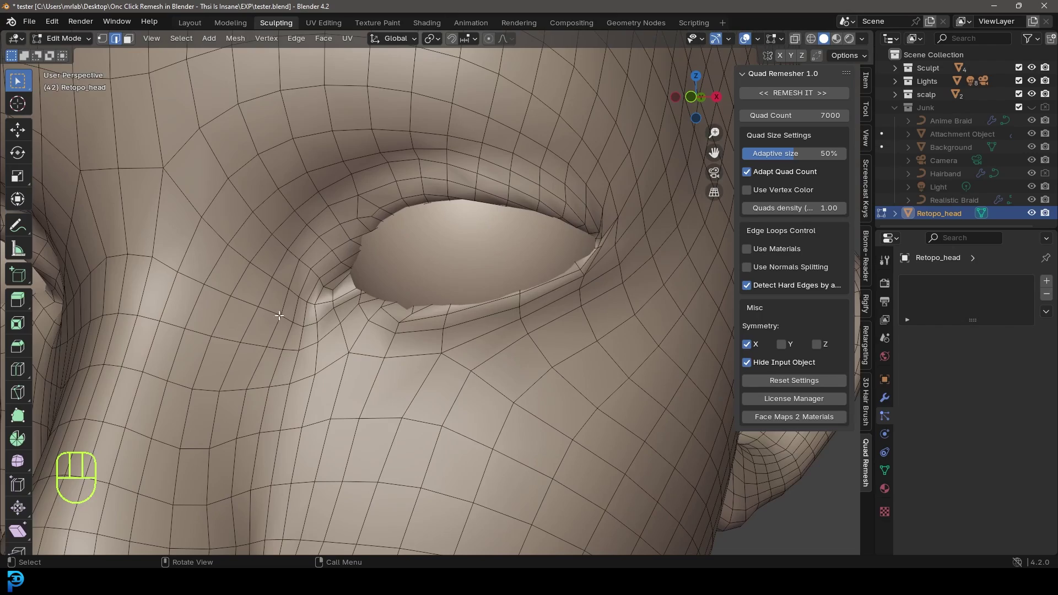
scroll(509, 325, "down", 5)
middle_click_drag(509, 325, 563, 271)
scroll(460, 293, "up", 5)
scroll(460, 292, "down", 5)
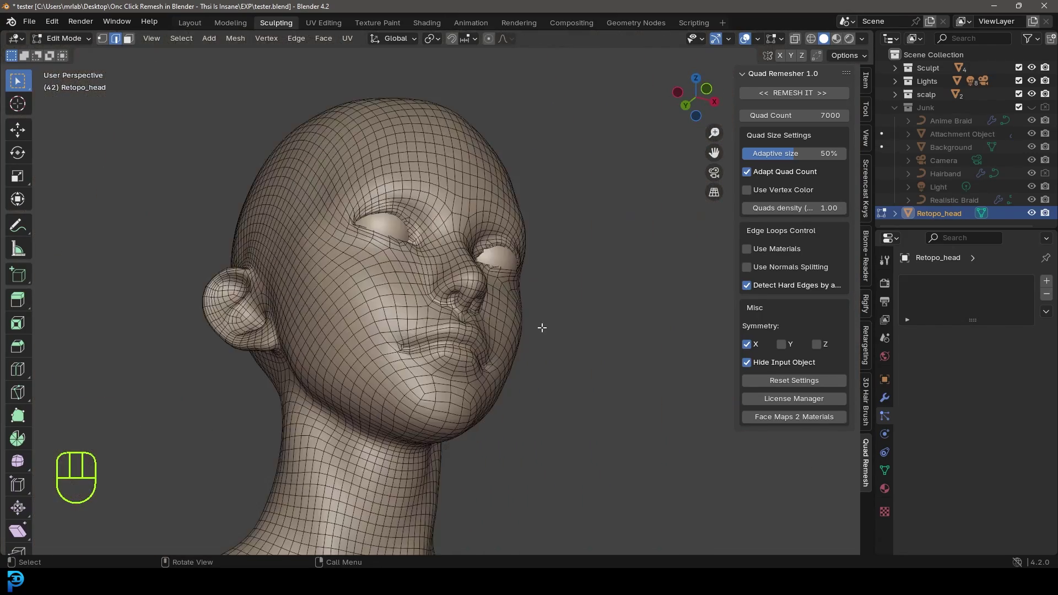
- Examine the quad layout of the whole remeshed bust, including the cheeks, ear, neck and shoulders
middle_click_drag(507, 349, 596, 314)
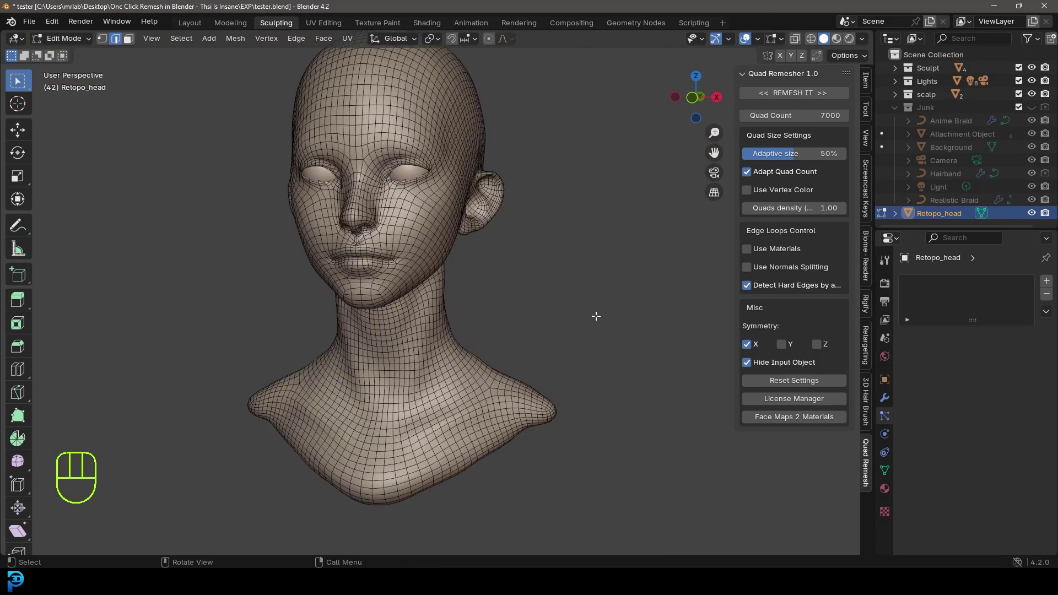
scroll(390, 264, "up", 4)
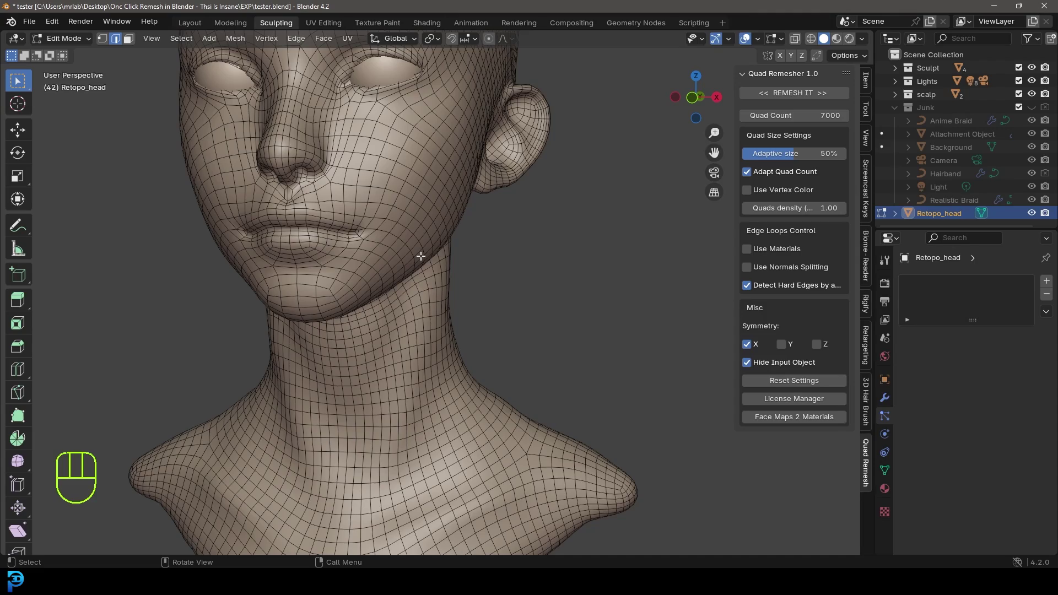
scroll(435, 259, "down", 4)
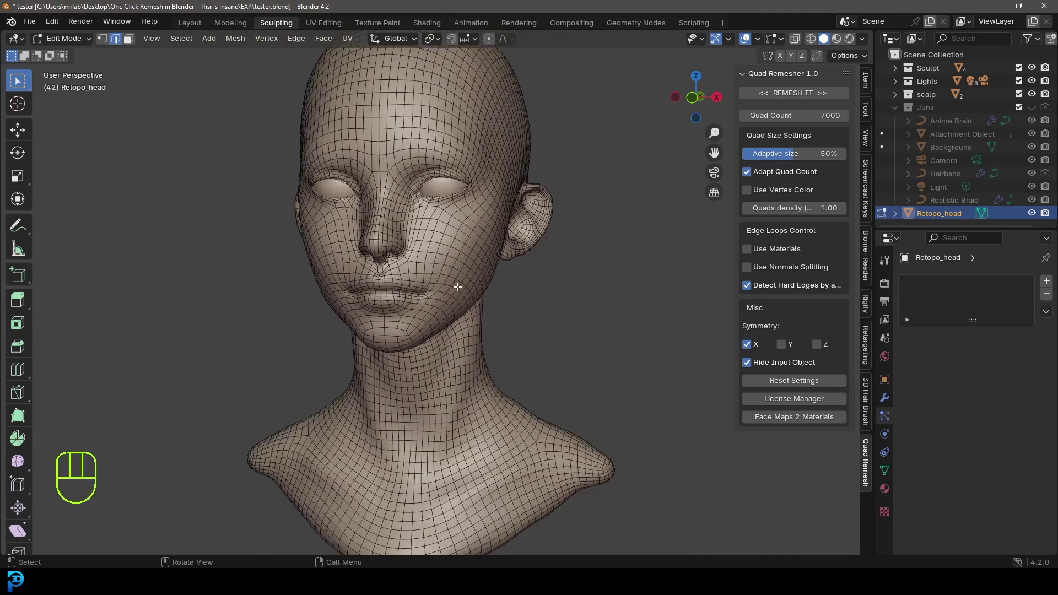
middle_click_drag(441, 275, 481, 290)
scroll(472, 288, "up", 3)
scroll(480, 290, "up", 1)
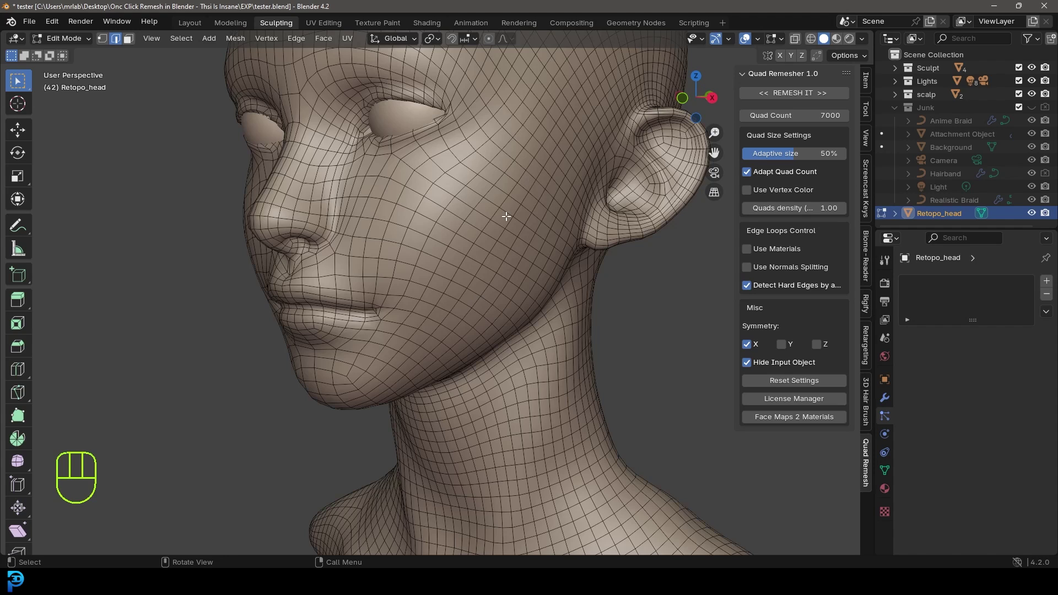
scroll(450, 209, "down", 3)
middle_click_drag(450, 210, 481, 243)
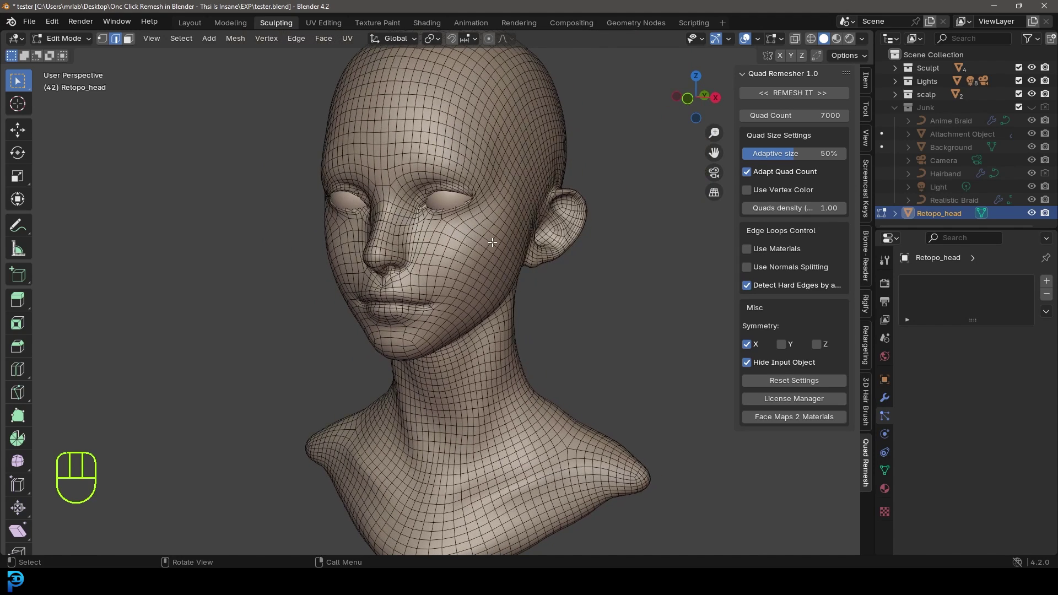
middle_click_drag(460, 240, 444, 270)
scroll(455, 238, "up", 2)
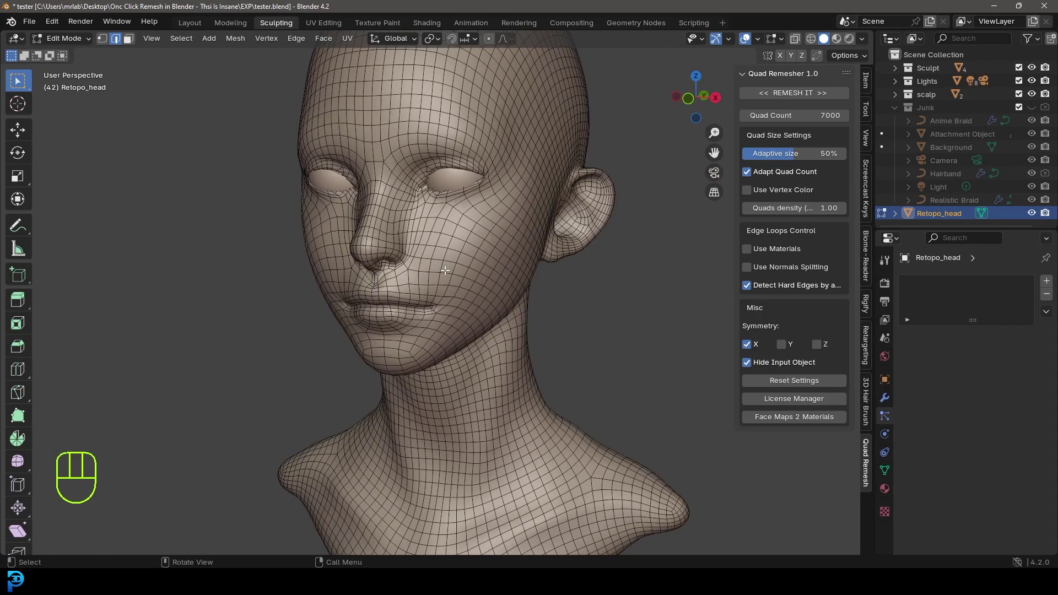